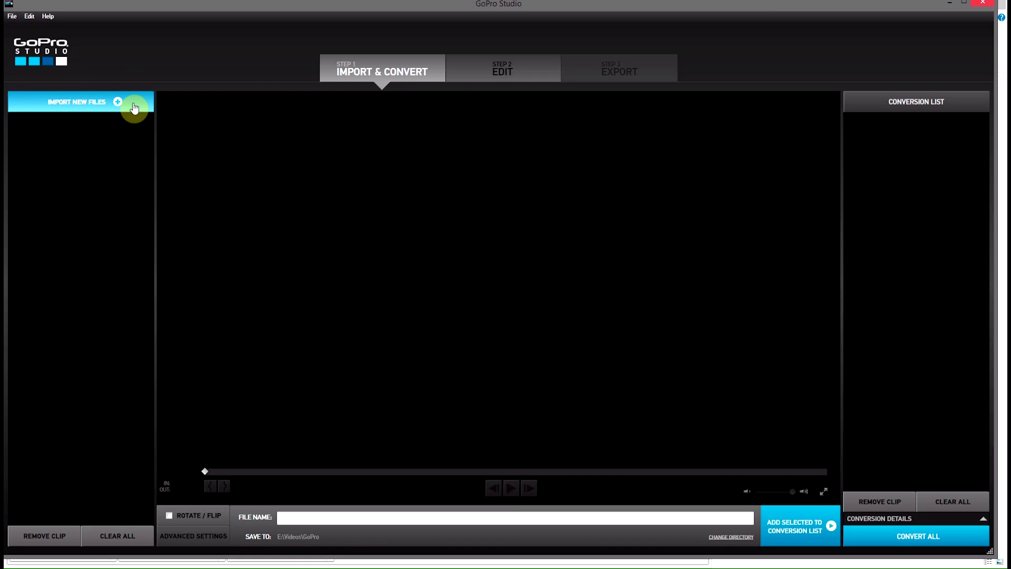
Switch to the Step 2 Edit workspace, which shows an empty timeline.
click(463, 69)
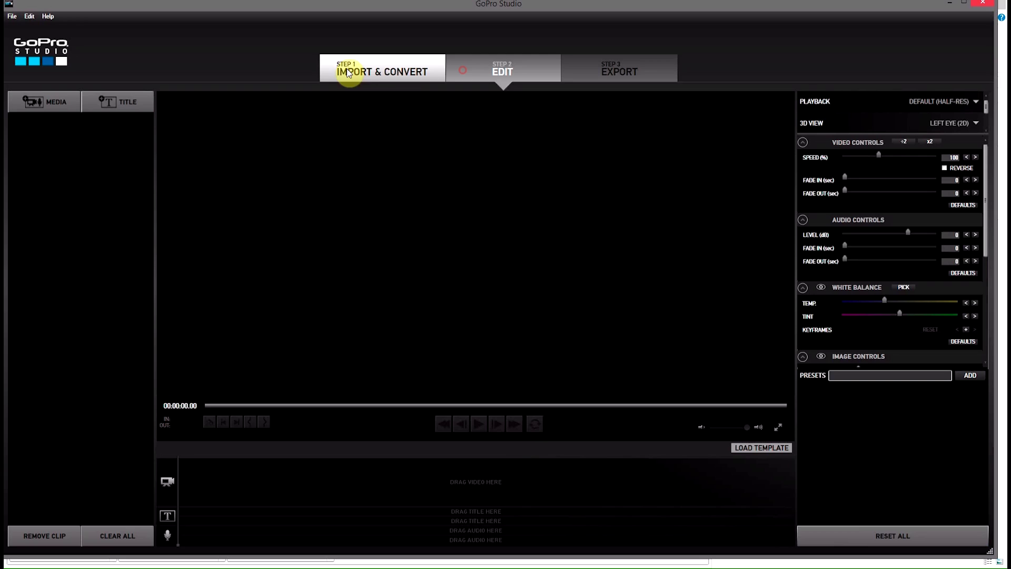
Return to the Step 1 Import & Convert workspace with its empty file and conversion lists.
mouse_move(877, 154)
mouse_down()
mouse_move(853, 154)
mouse_move(880, 154)
mouse_up()
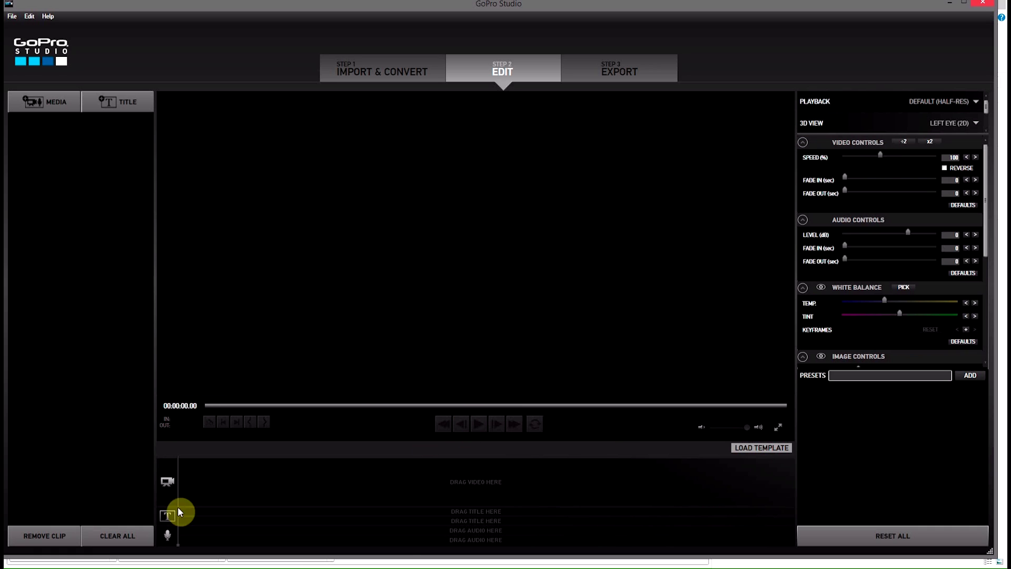
click(351, 75)
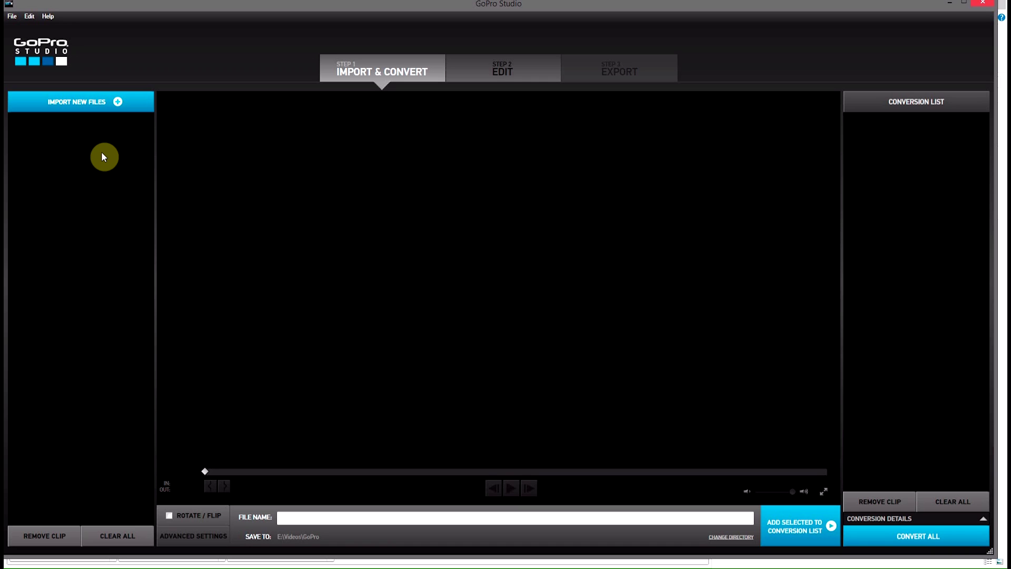
Import GOPR0003.MP4 from the skiing folder into the clip list and preview.
click(67, 103)
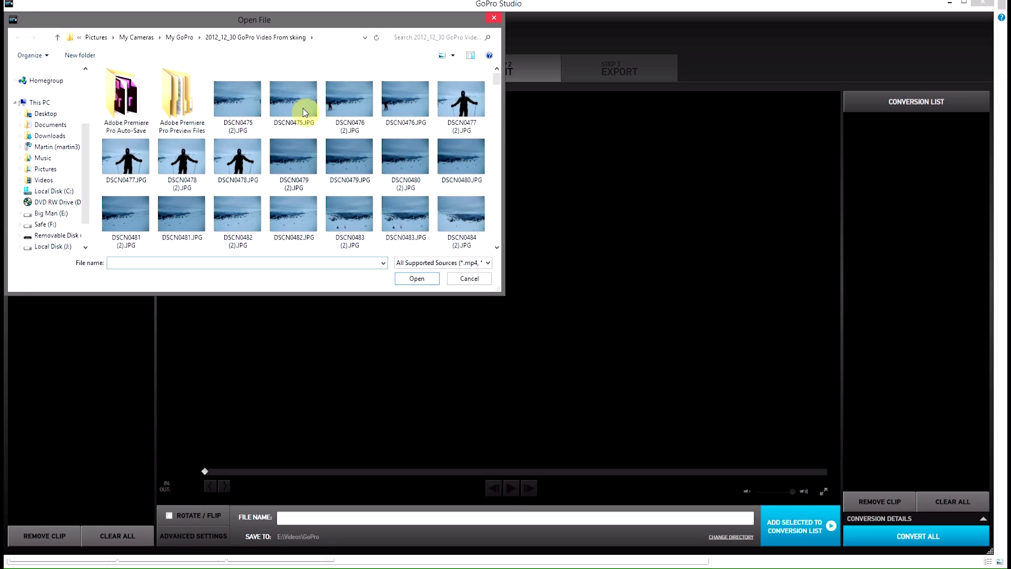
drag(496, 79, 496, 243)
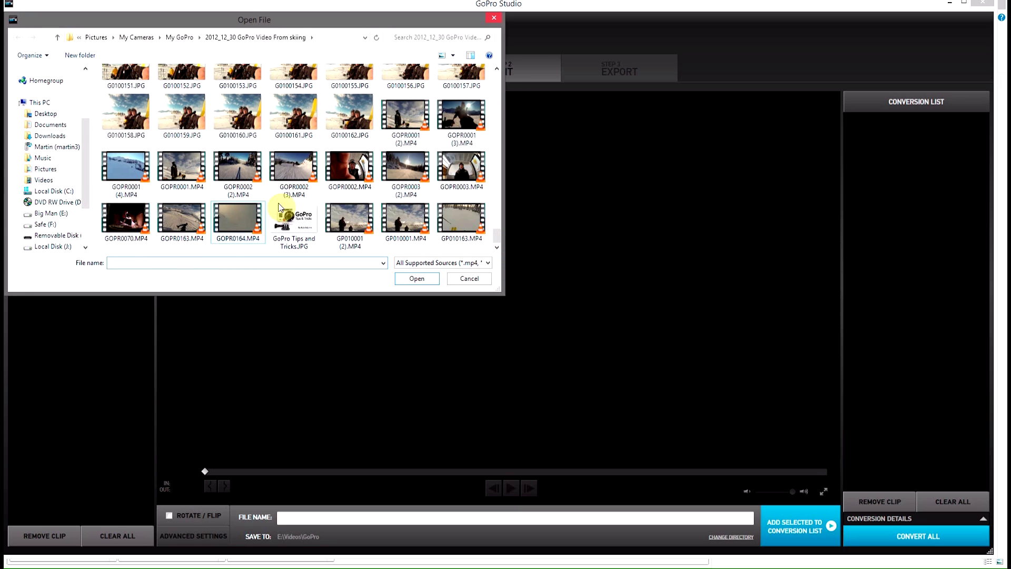
double_click(470, 171)
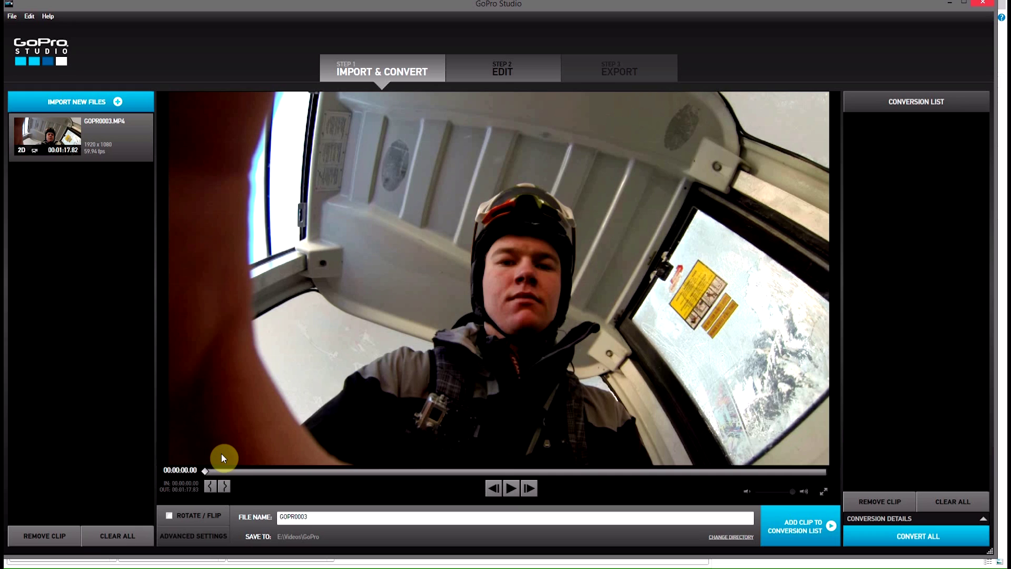
Trim GOPR0003 from 00:00:23.24 to 00:00:25.32 and add it to the conversion list.
drag(207, 471, 368, 470)
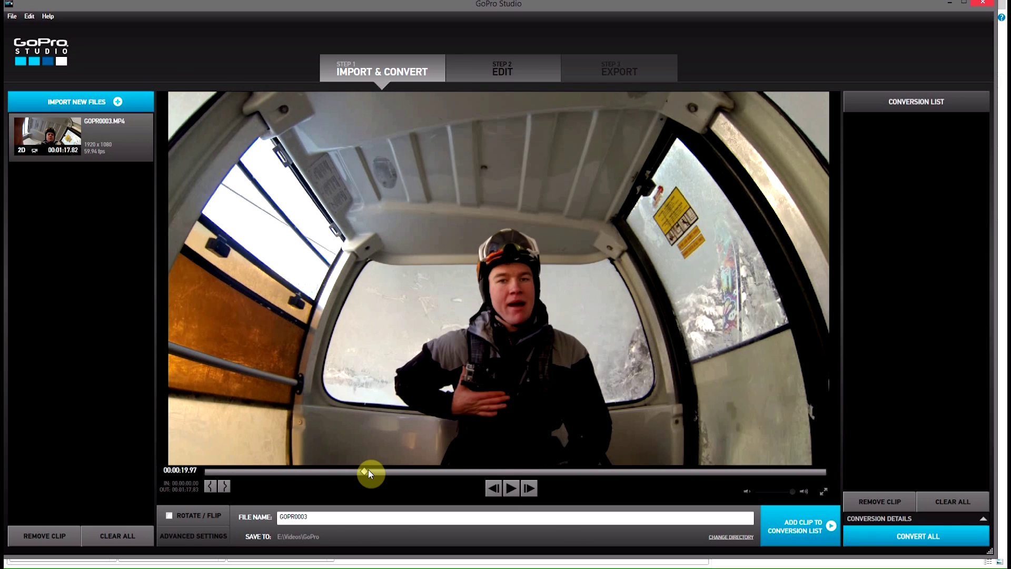
key(space)
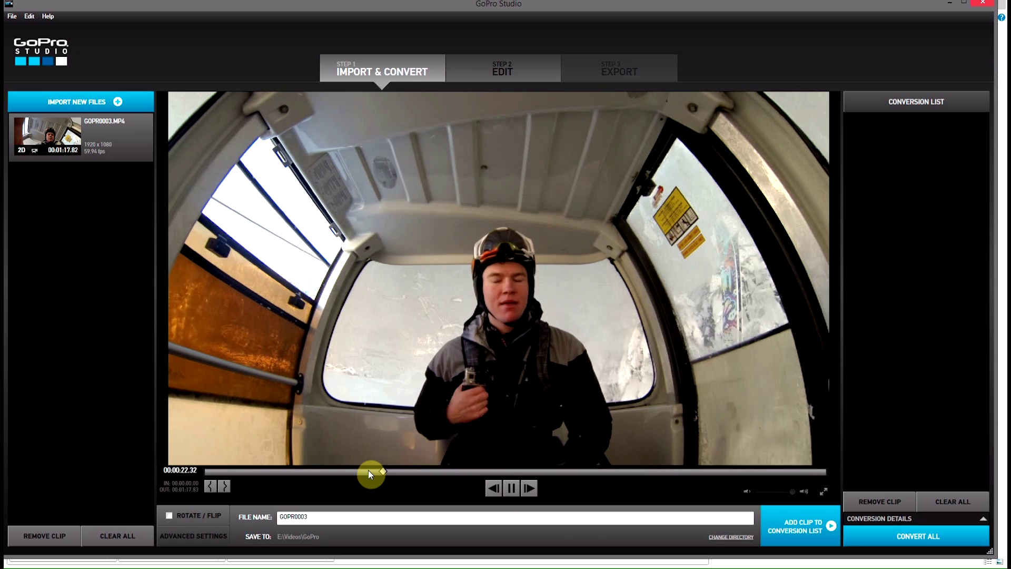
key(space)
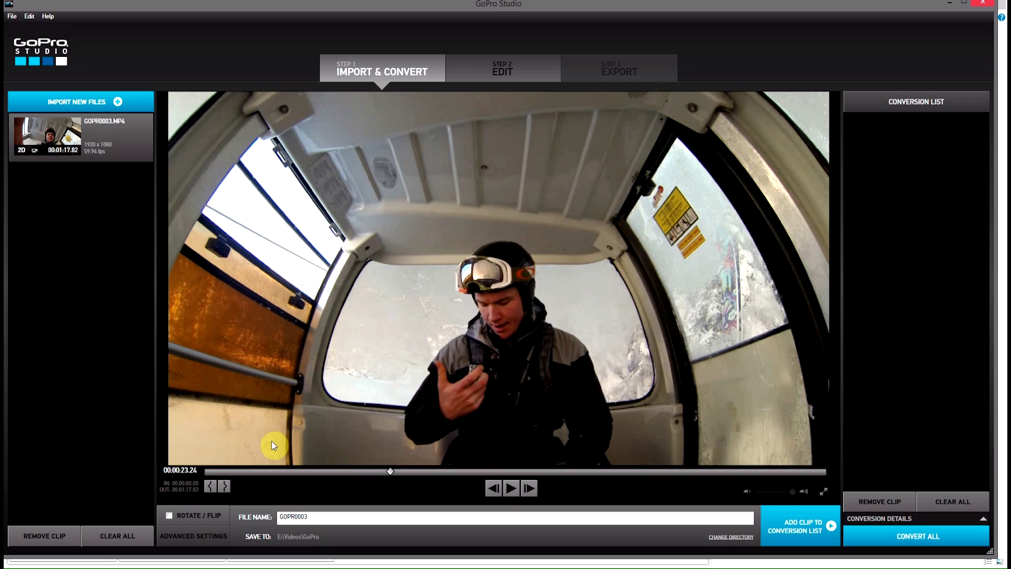
click(215, 490)
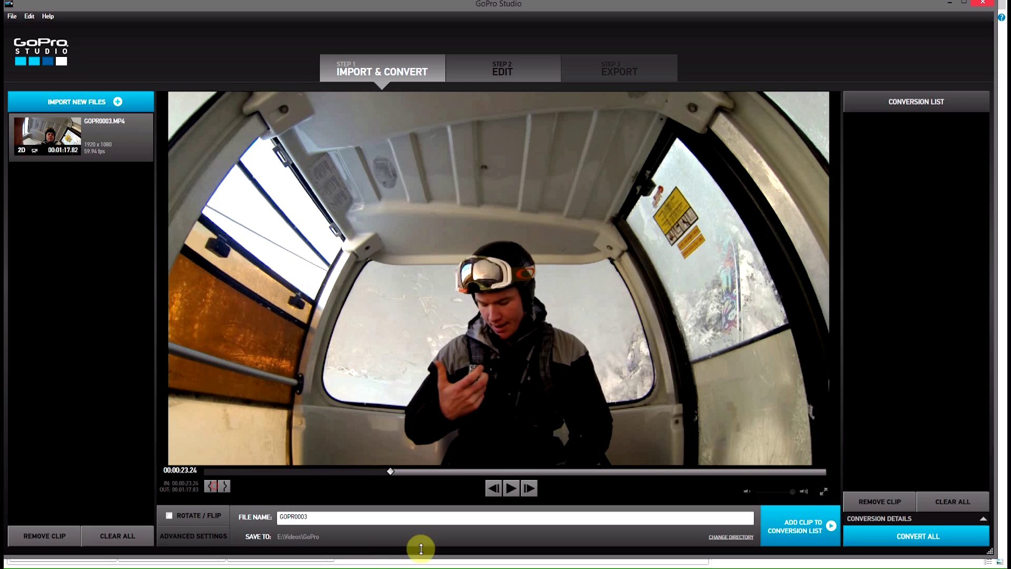
click(514, 491)
click(514, 490)
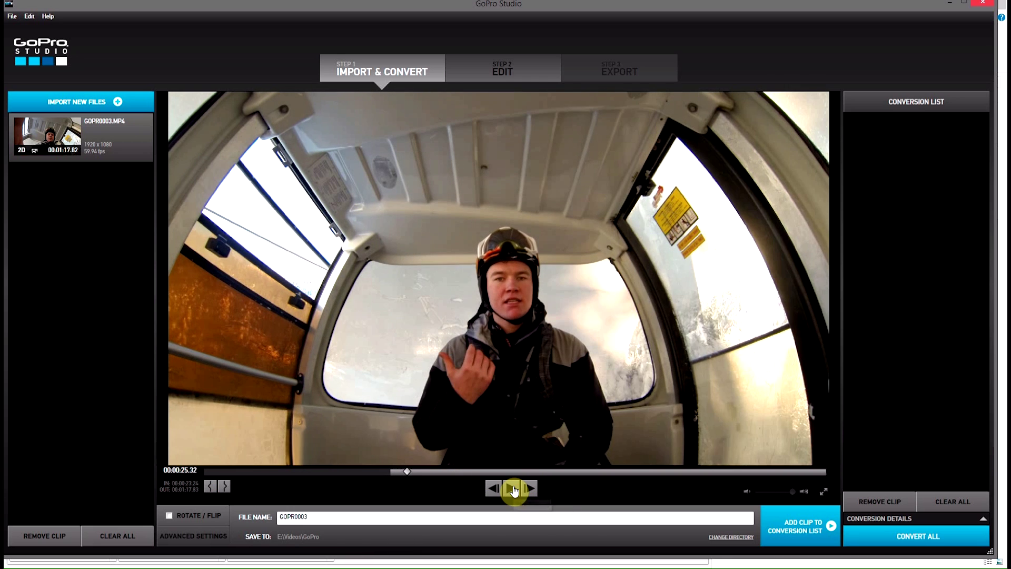
click(228, 487)
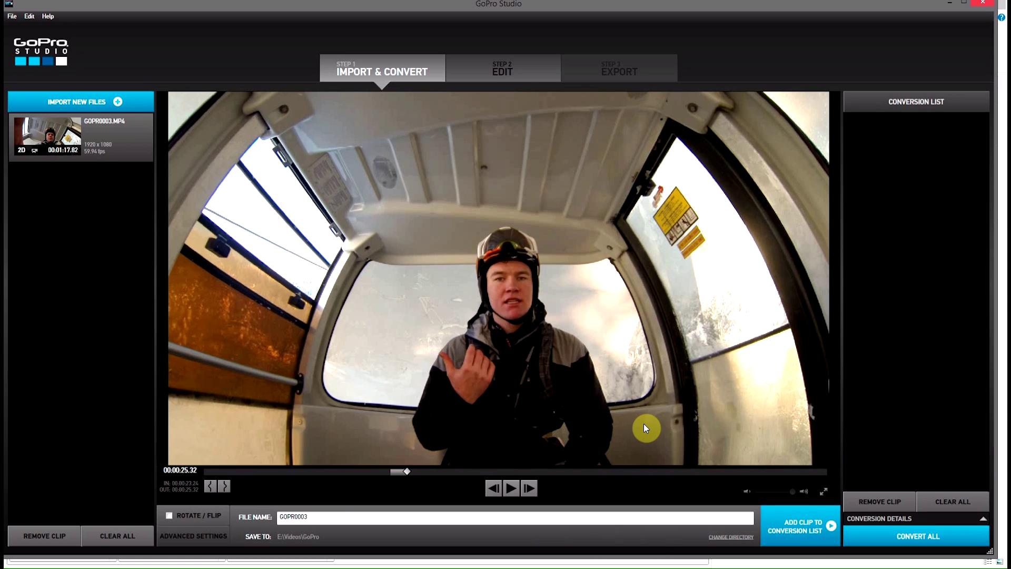
click(777, 522)
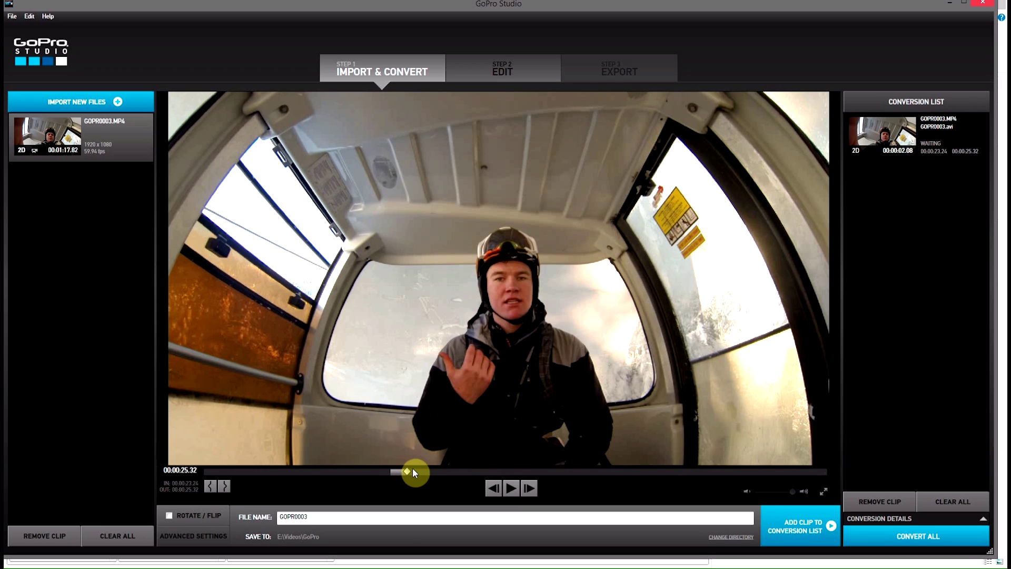
Mark a second trim of GOPR0003 from 00:00:25.32 to 00:00:27.86.
click(209, 487)
click(511, 492)
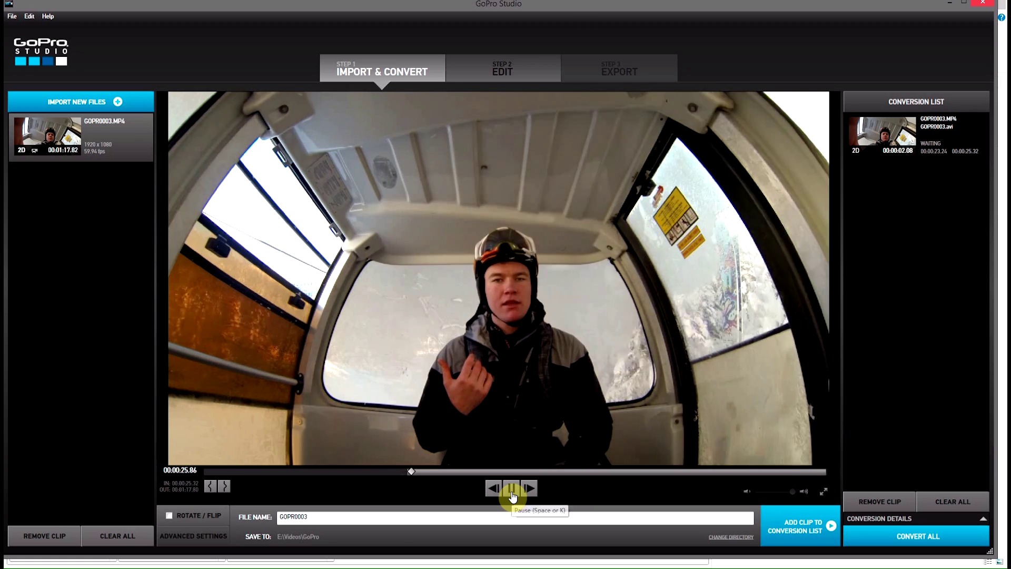
click(512, 493)
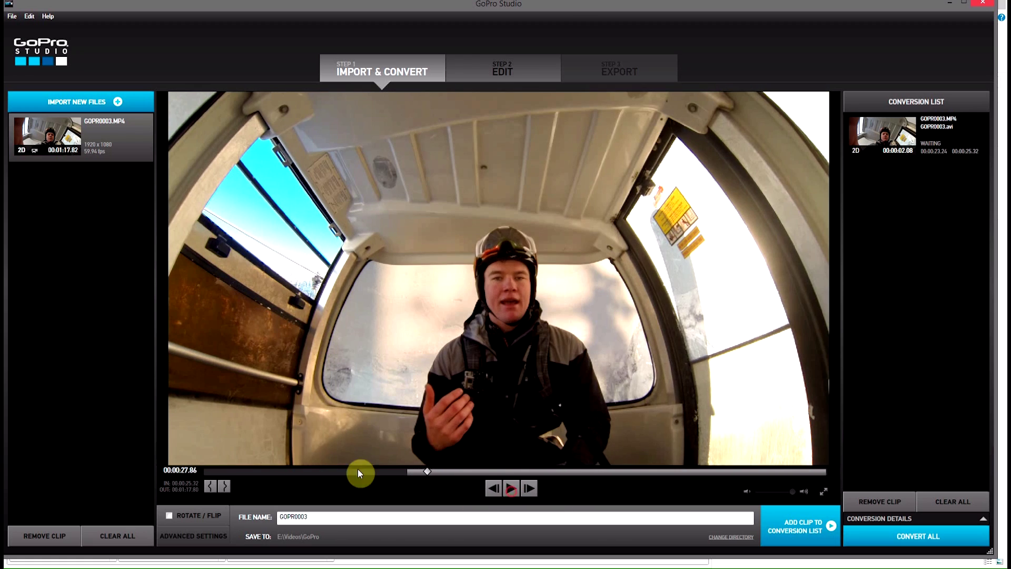
click(228, 487)
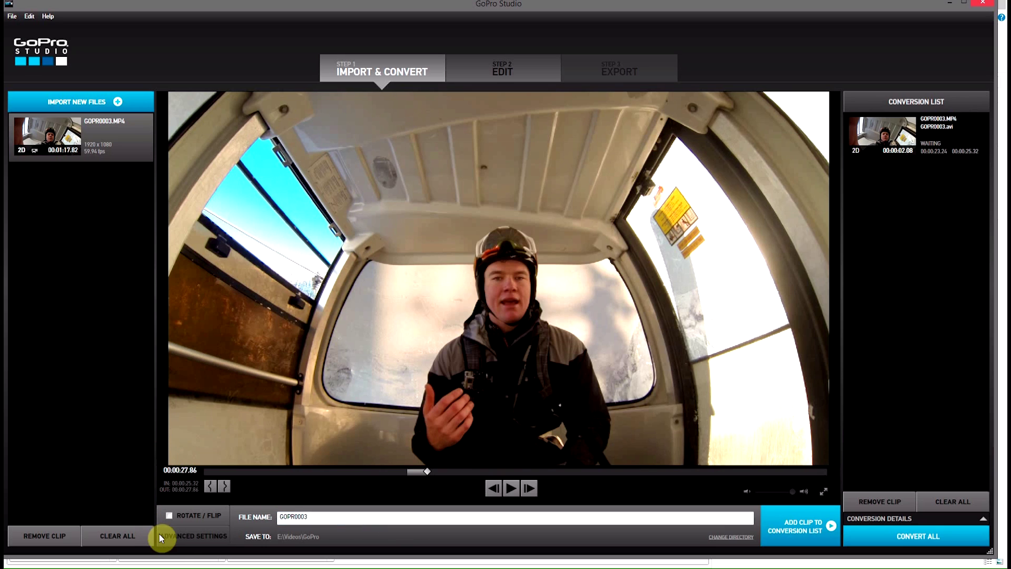
Set this trim's conversion frame rate to 15.00 fps and queue it for conversion.
click(181, 541)
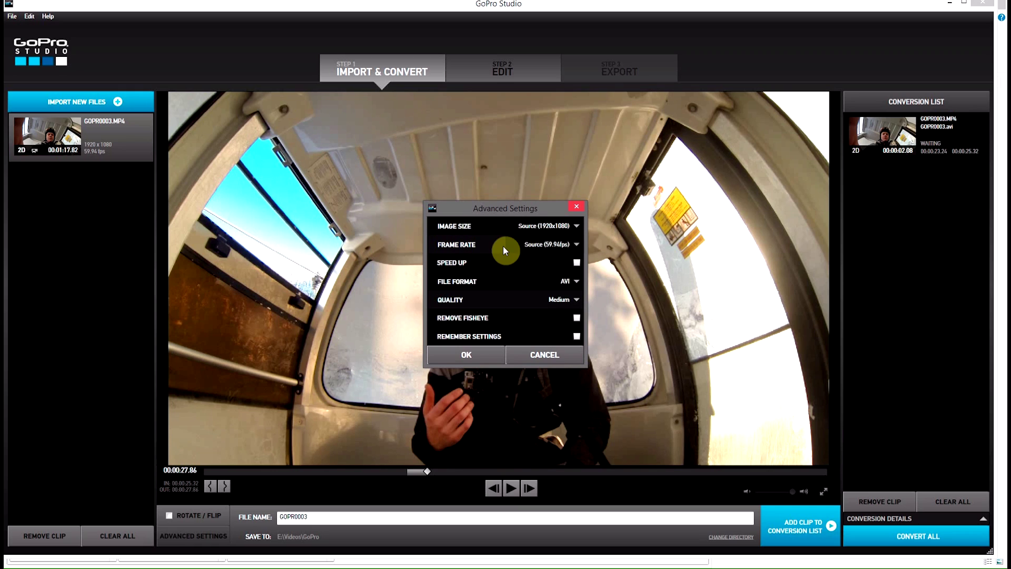
click(570, 246)
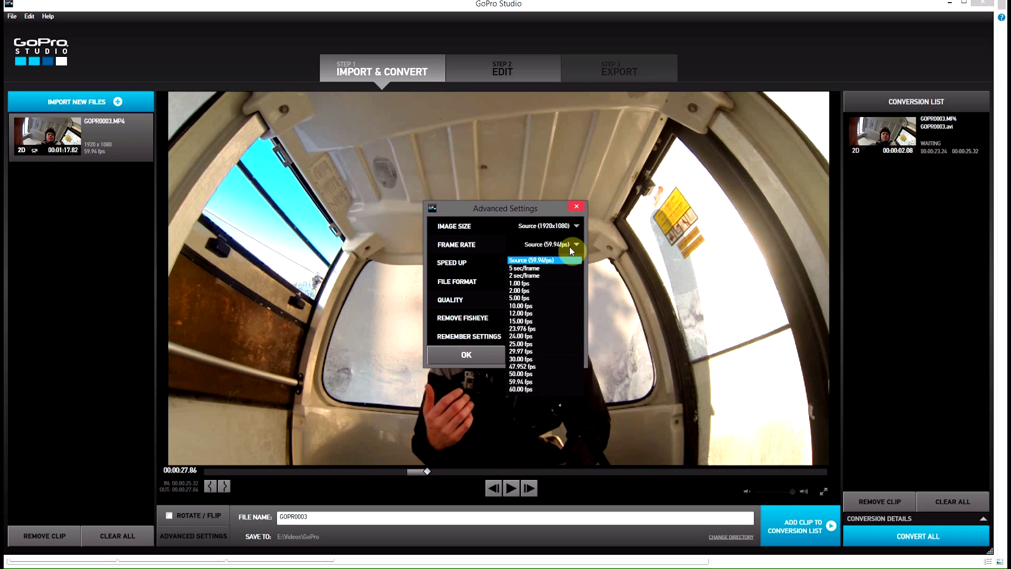
click(531, 321)
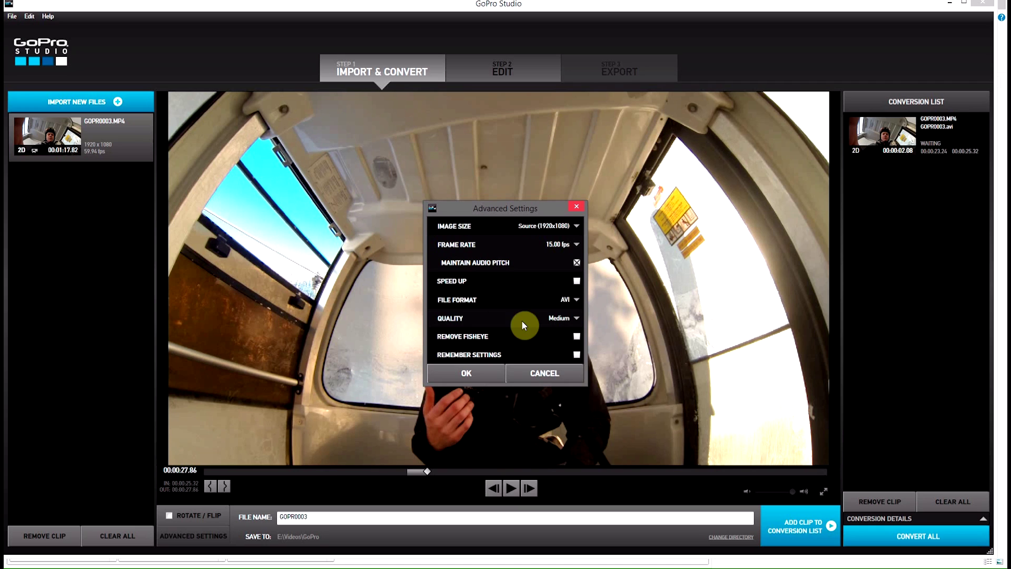
click(449, 374)
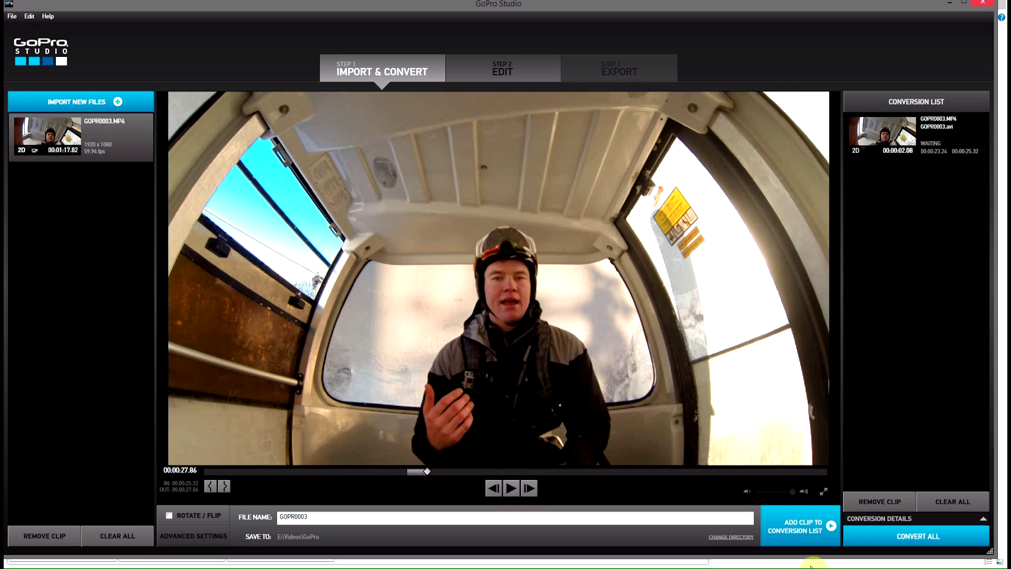
click(809, 536)
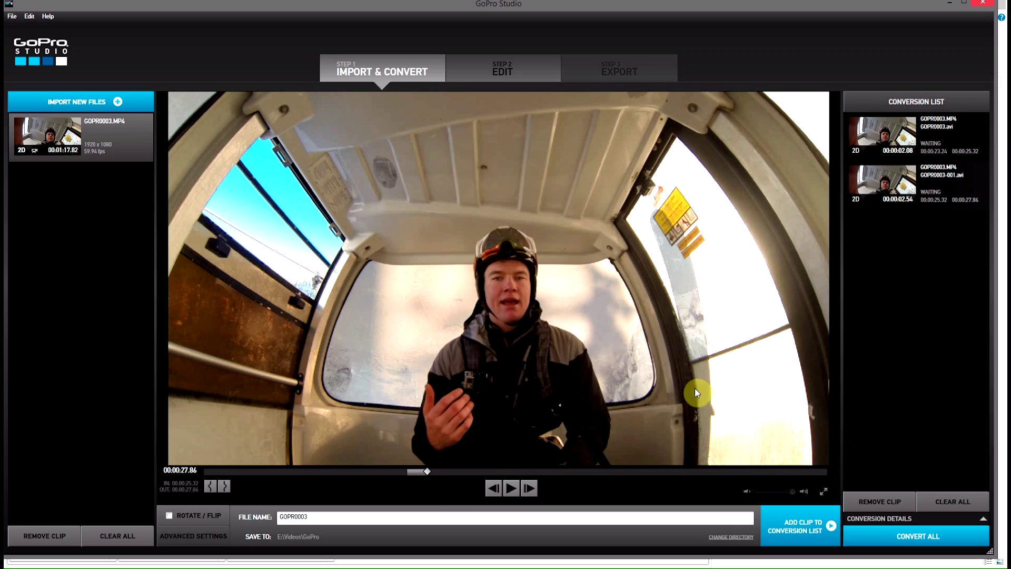
Mark a third trim of GOPR0003 from 00:00:27.86 to 00:00:31.73.
click(211, 486)
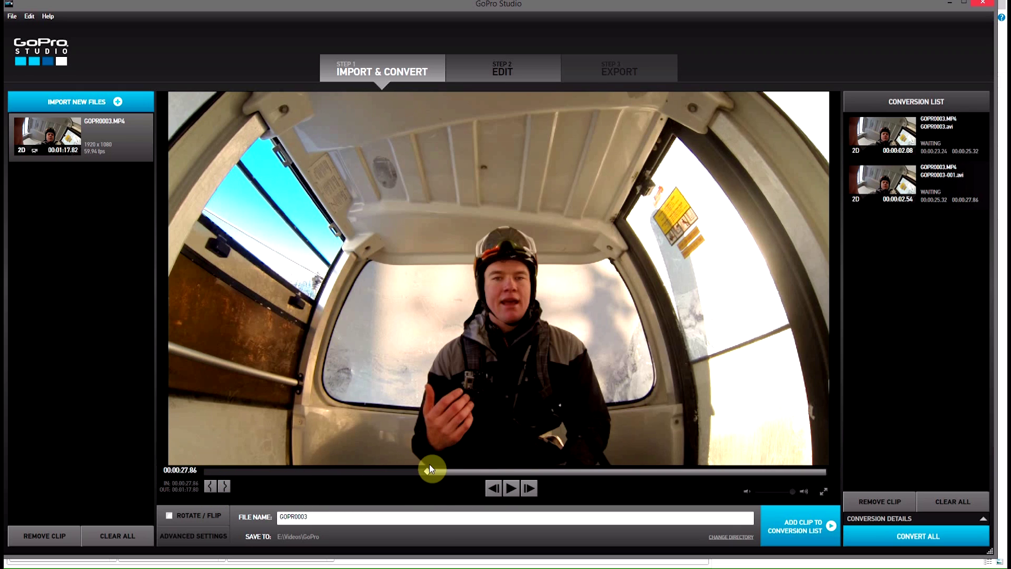
click(511, 490)
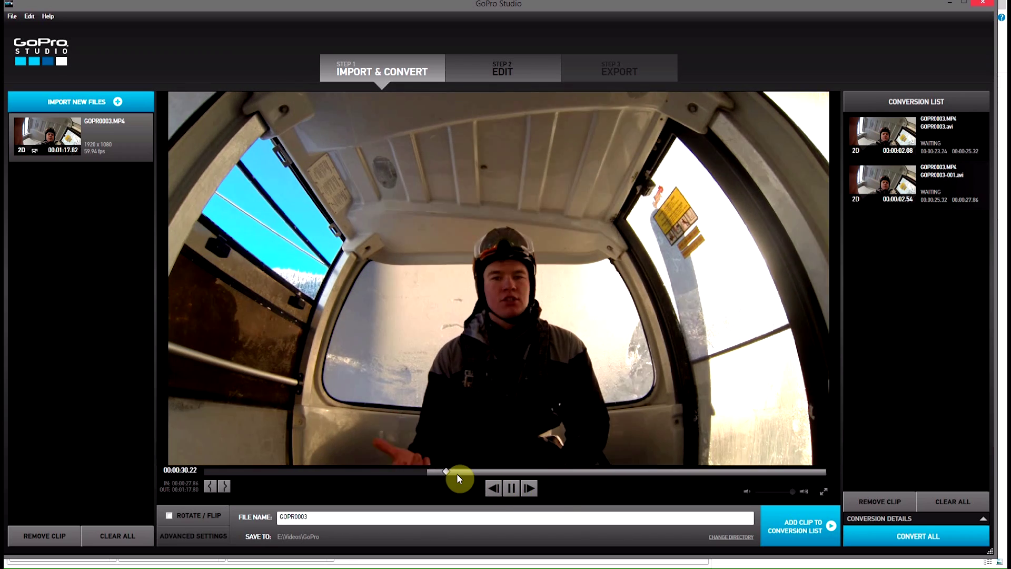
click(511, 488)
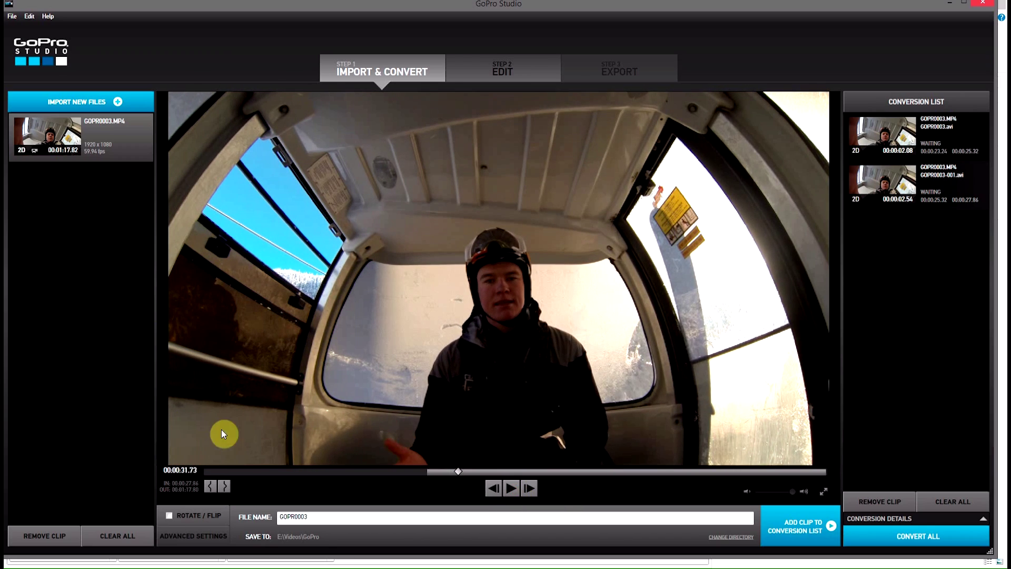
click(224, 486)
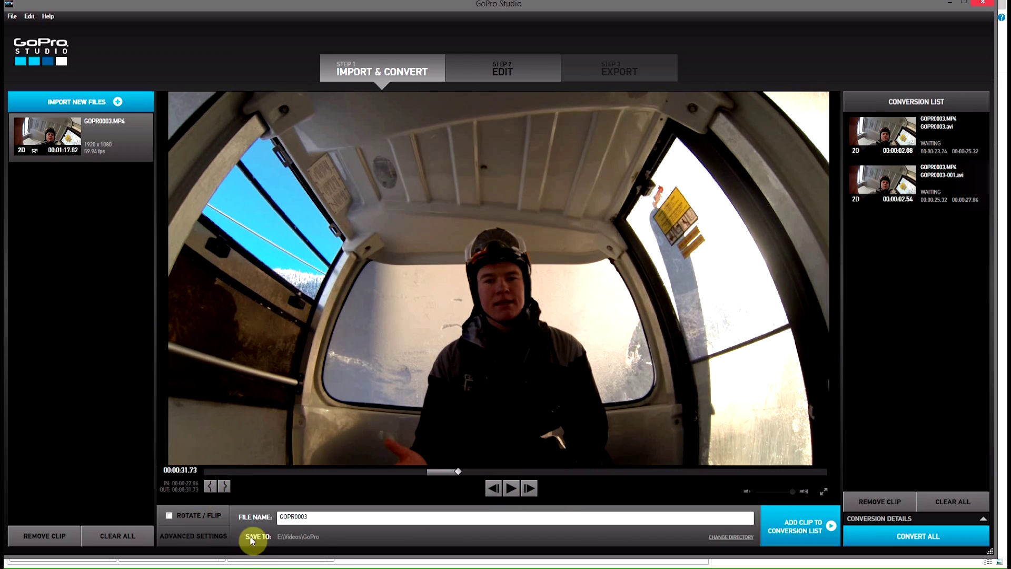
Set the trim to Source (59.94 fps), queue it, and convert all three clips.
click(194, 535)
click(576, 235)
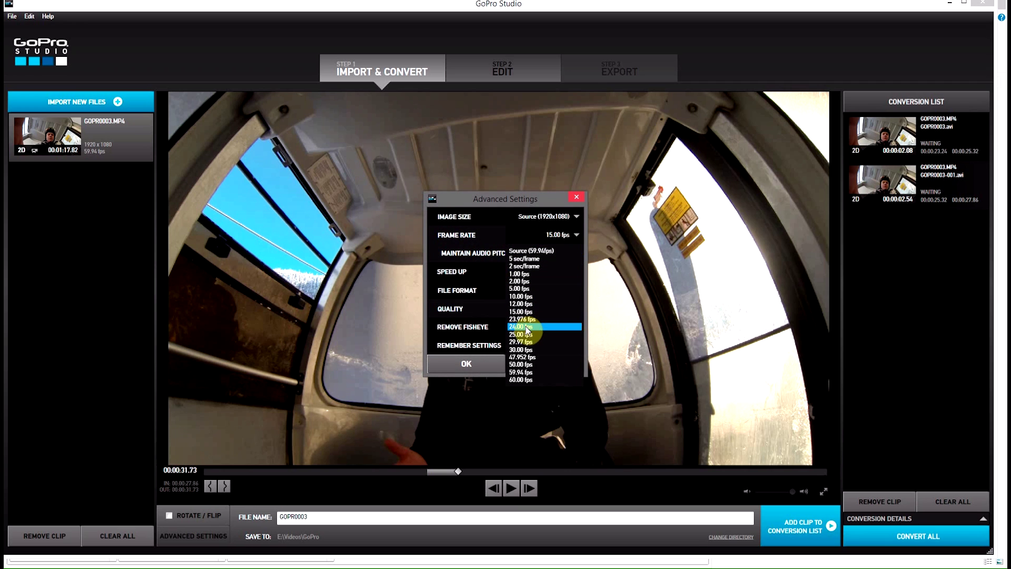
click(547, 253)
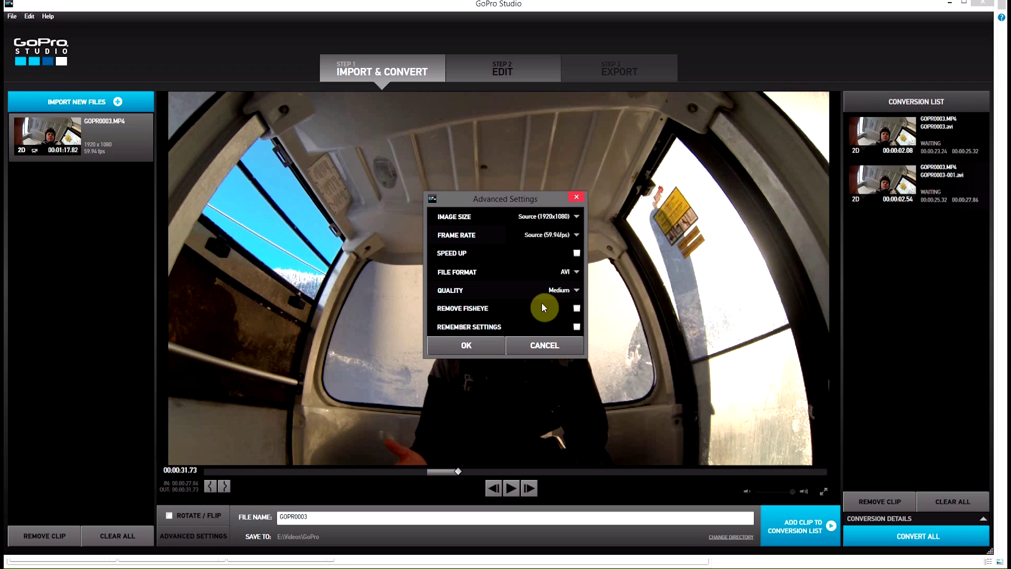
click(463, 344)
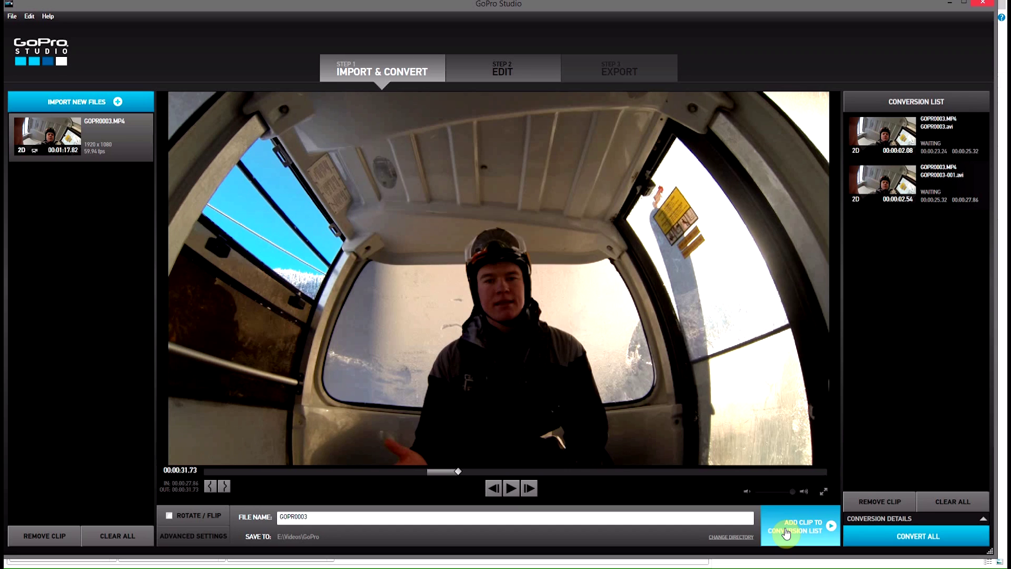
click(786, 533)
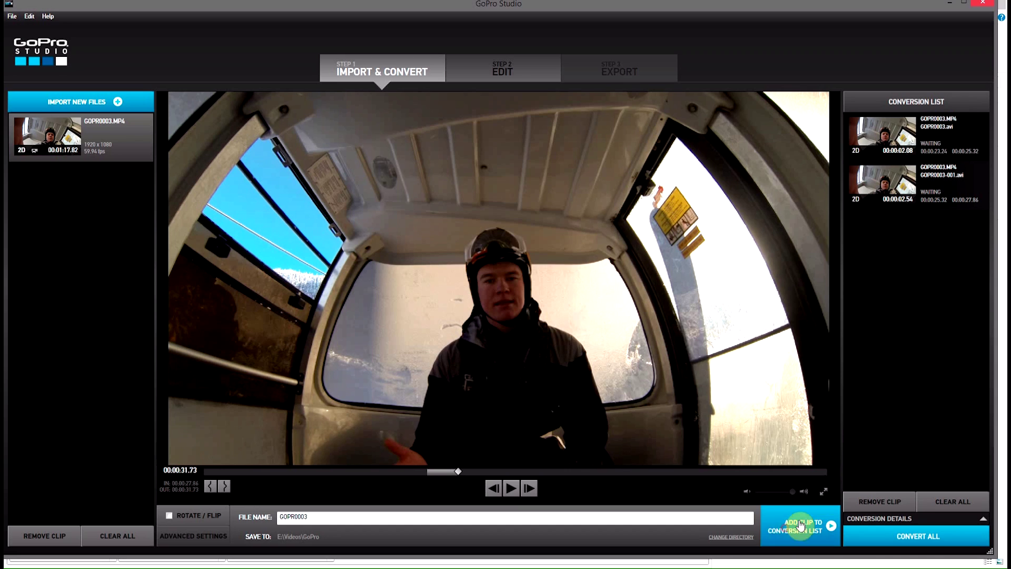
click(928, 544)
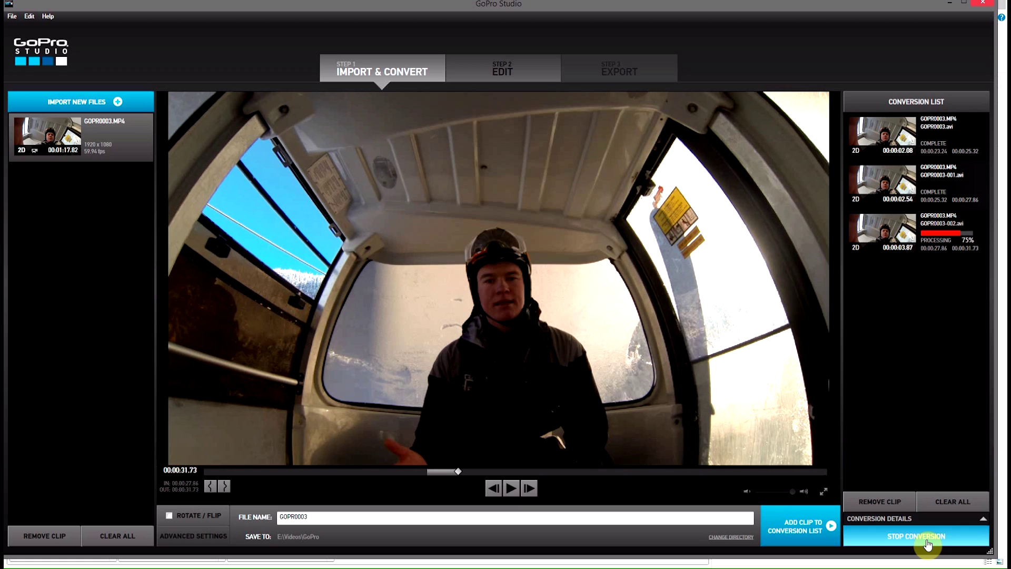
click(502, 69)
Place GOPR0003-002, GOPR0003 and GOPR0003-001 from the media list onto the video track.
drag(64, 235, 86, 169)
drag(116, 200, 221, 482)
drag(76, 188, 264, 465)
drag(102, 247, 344, 464)
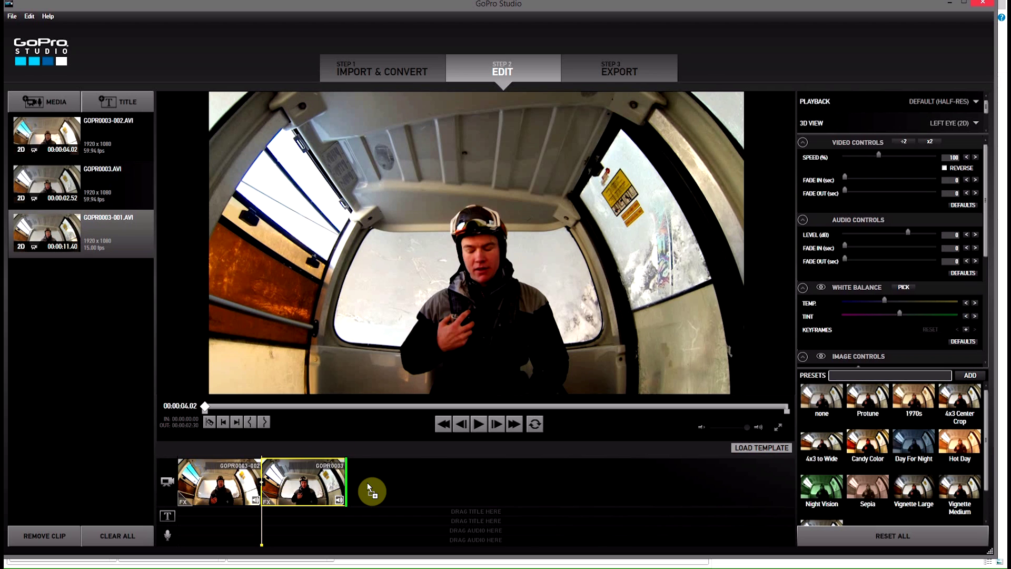
drag(367, 482, 367, 481)
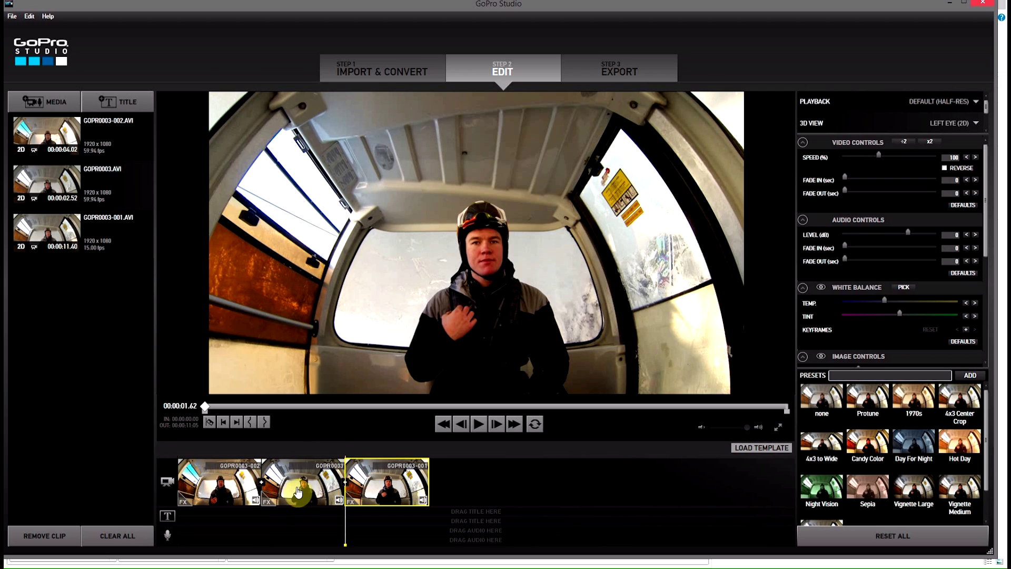
Reorder the timeline to GOPR0003, GOPR0003-001, GOPR0003-002 and play it from the start.
drag(298, 492, 179, 481)
drag(370, 489, 262, 484)
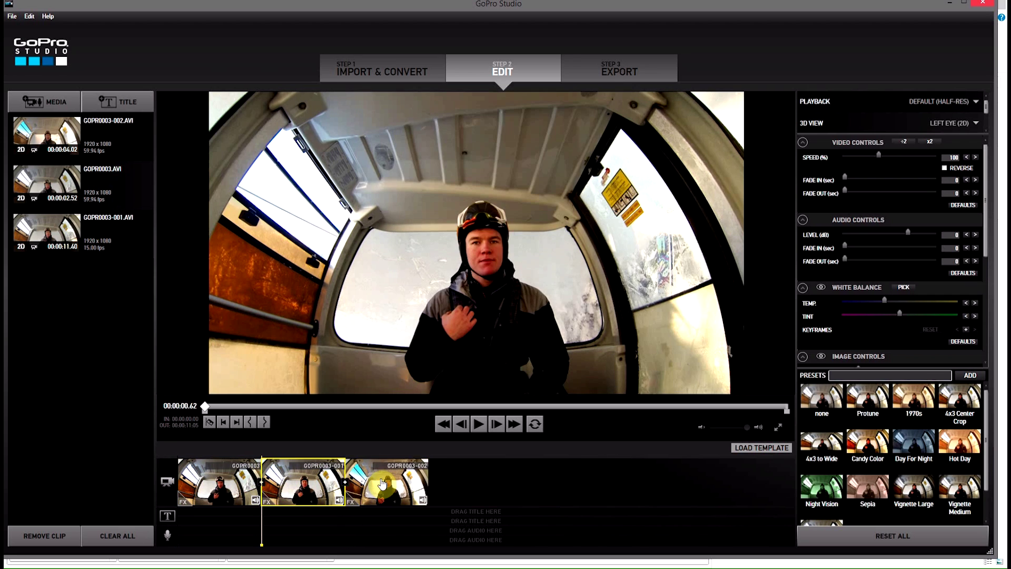
drag(263, 547, 173, 537)
key(space)
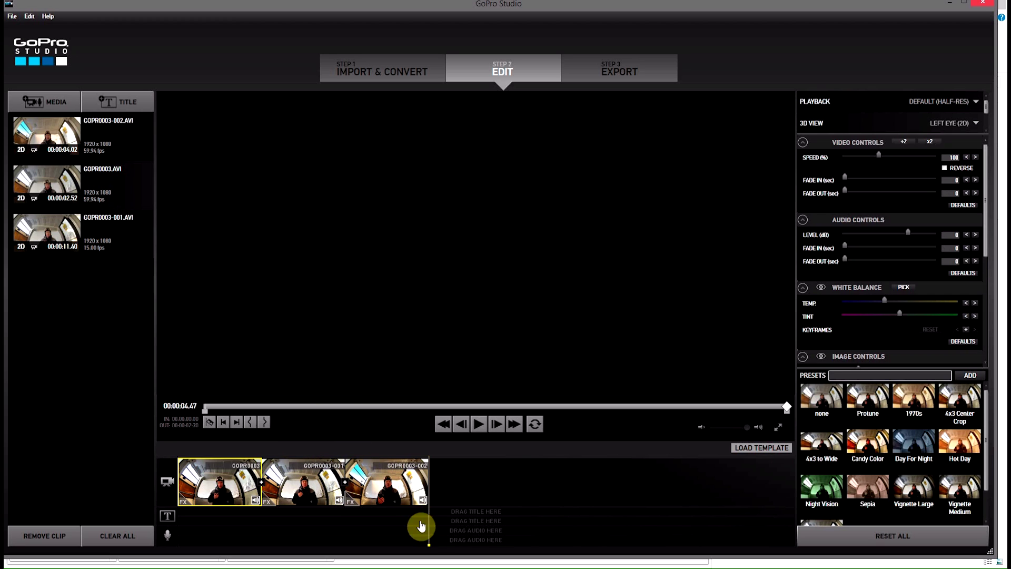
key(space)
click(292, 533)
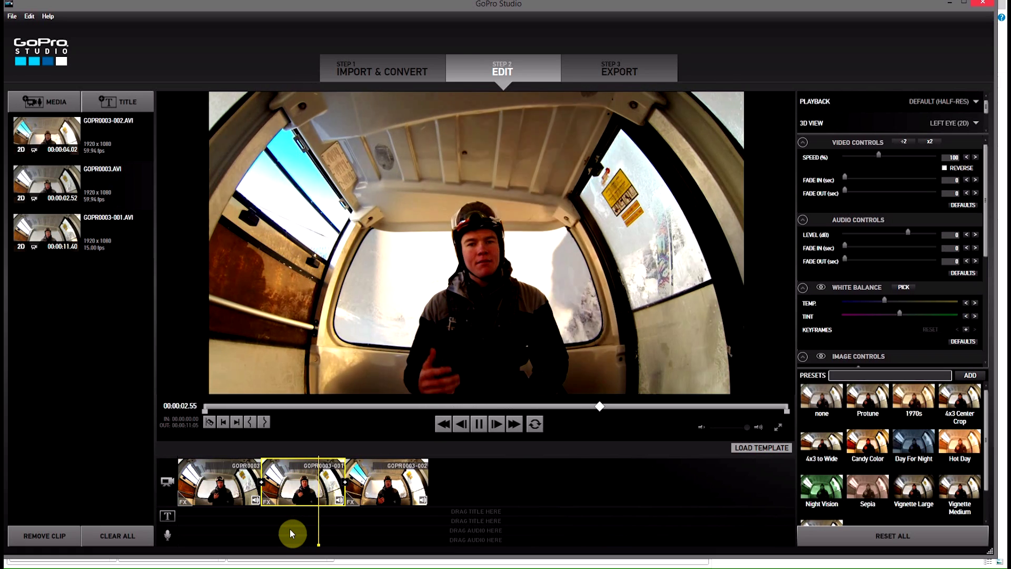
key(space)
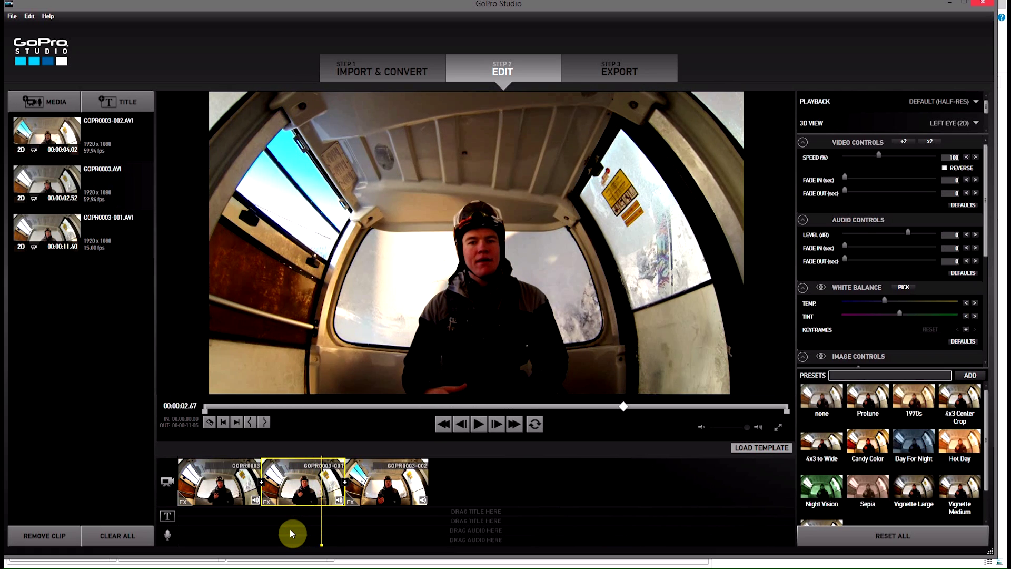
click(230, 520)
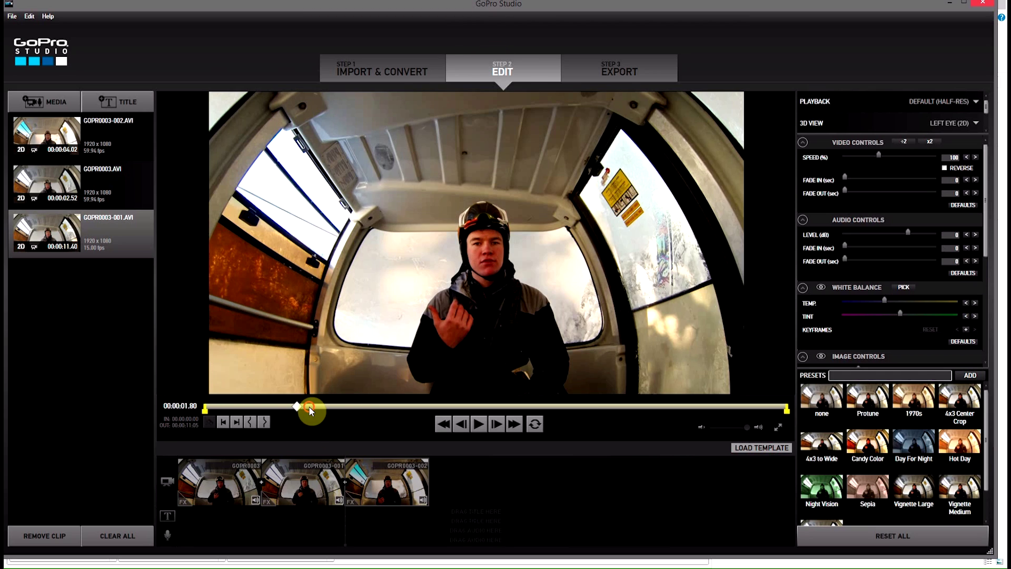
click(394, 407)
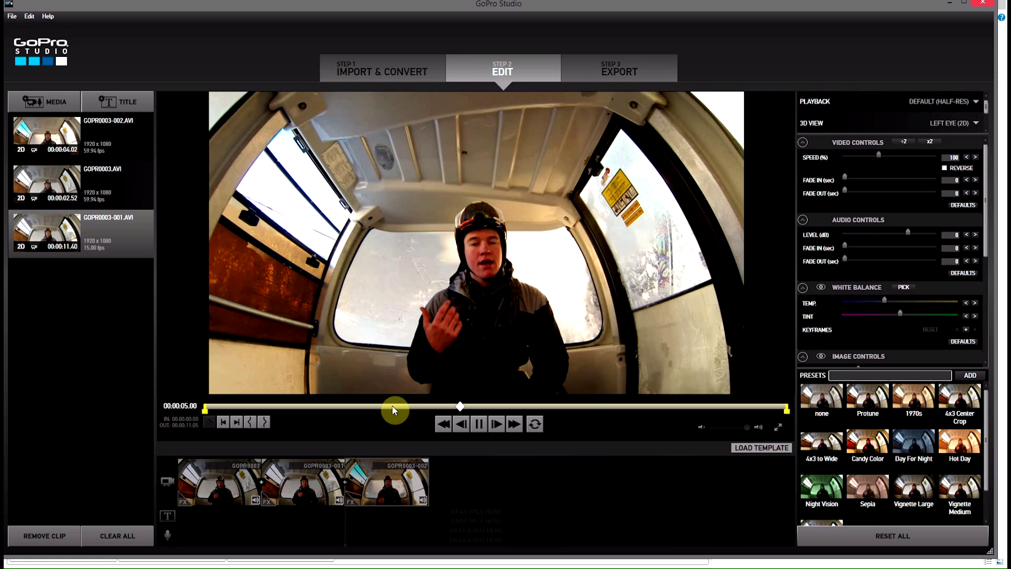
key(space)
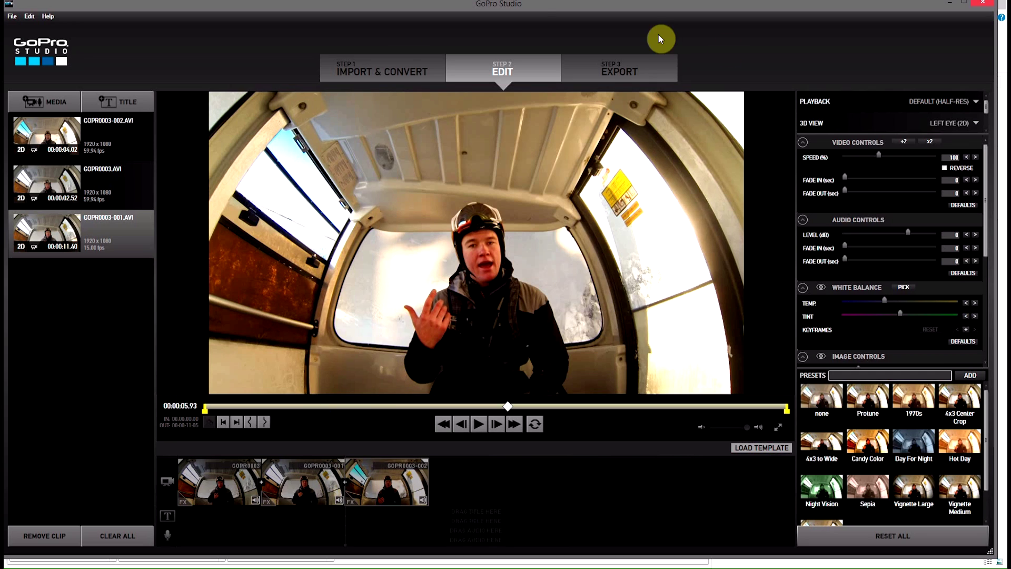
click(300, 488)
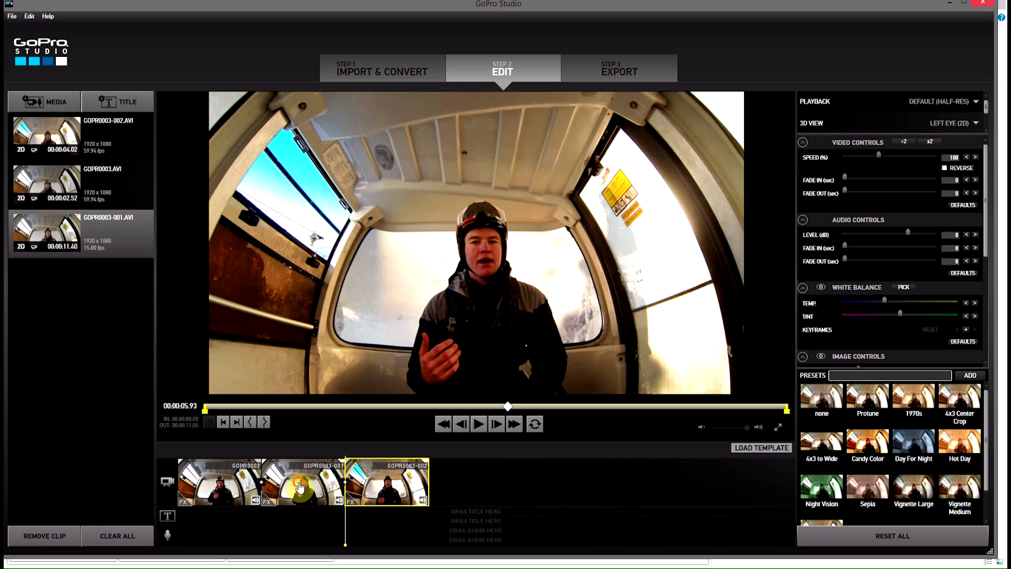